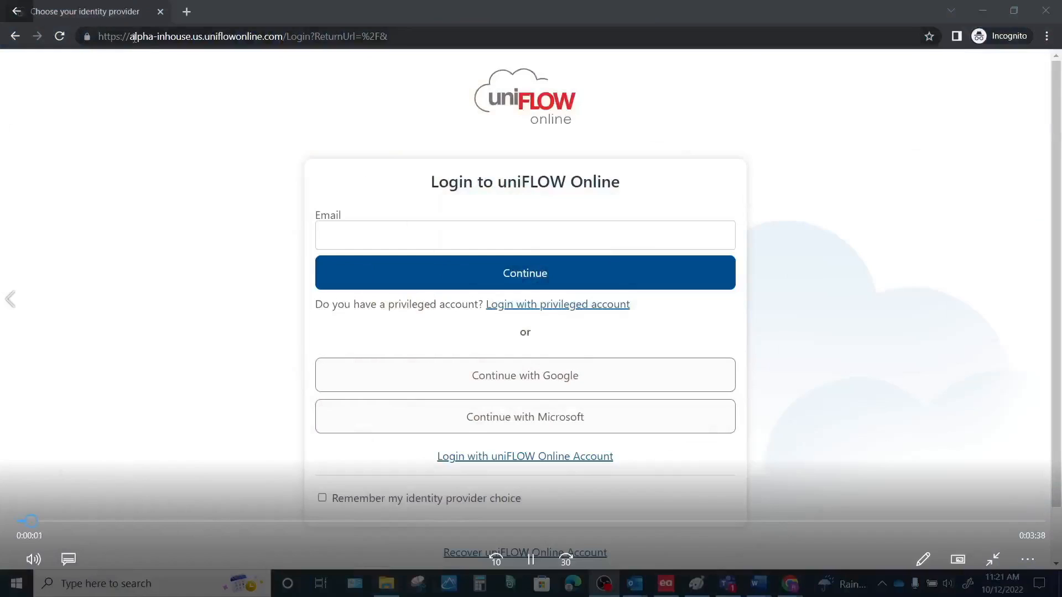
Step: Sign in to uniFLOW Online with Google using the account's Gmail address and password
{"action": "left_click_drag", "start_coordinate": [130, 36], "coordinate": [287, 37]}
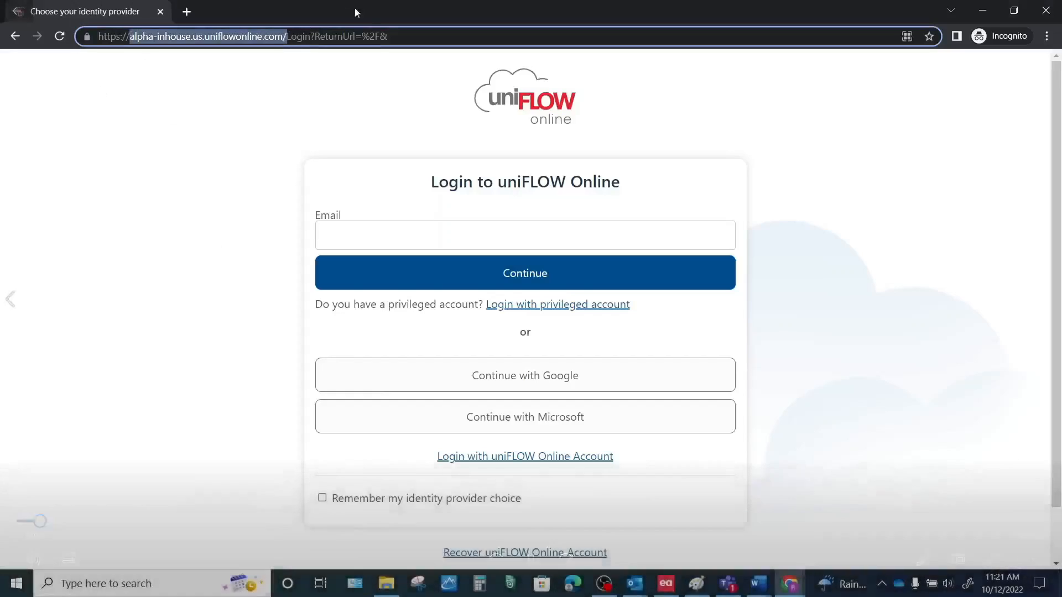
{"action": "left_click", "coordinate": [186, 97]}
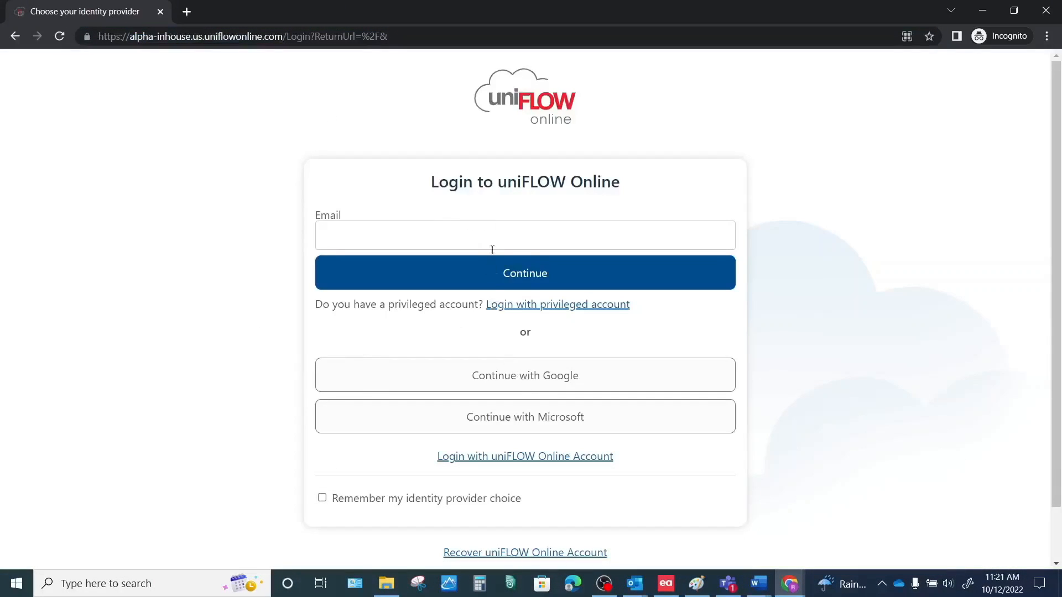
{"action": "left_click", "coordinate": [511, 370]}
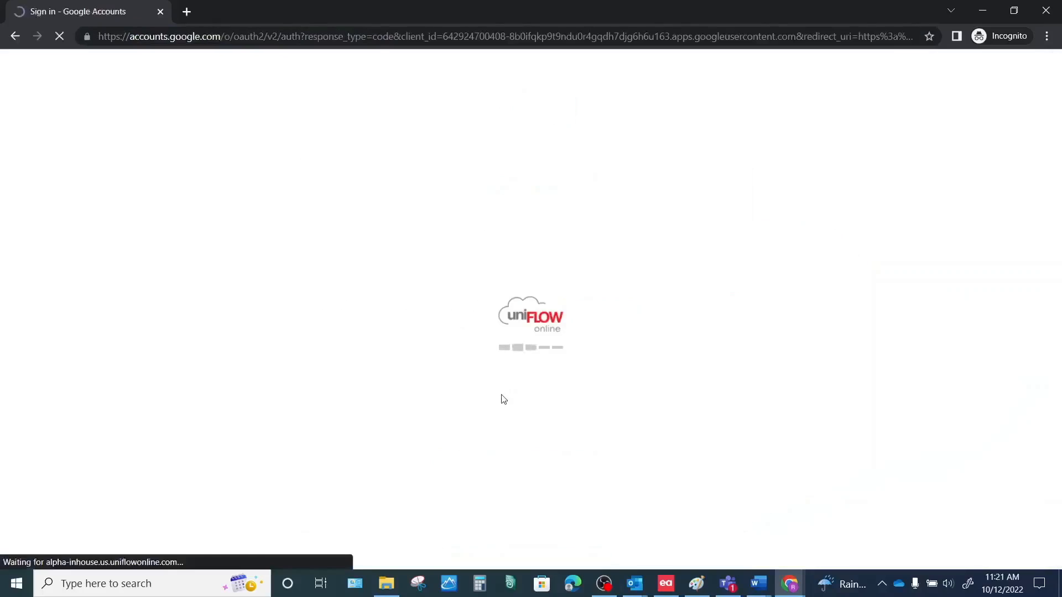
{"action": "type", "text": "demo"}
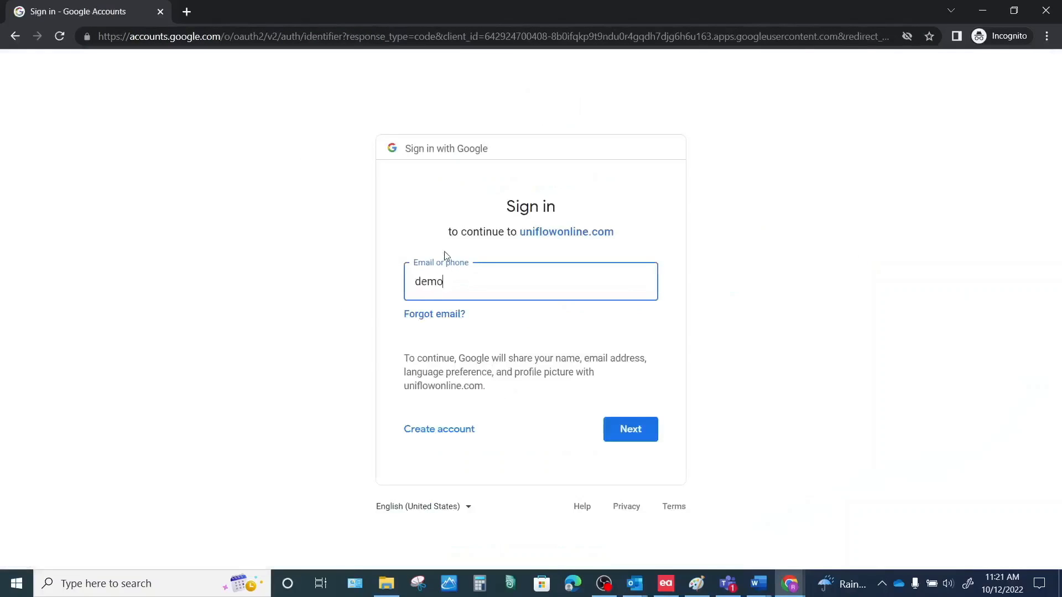
{"action": "key", "text": "BackSpace"}
{"action": "key", "text": "BackSpace"}
{"action": "key", "text": "BackSpace"}
{"action": "key", "text": "BackSpace"}
{"action": "key", "text": "Return"}
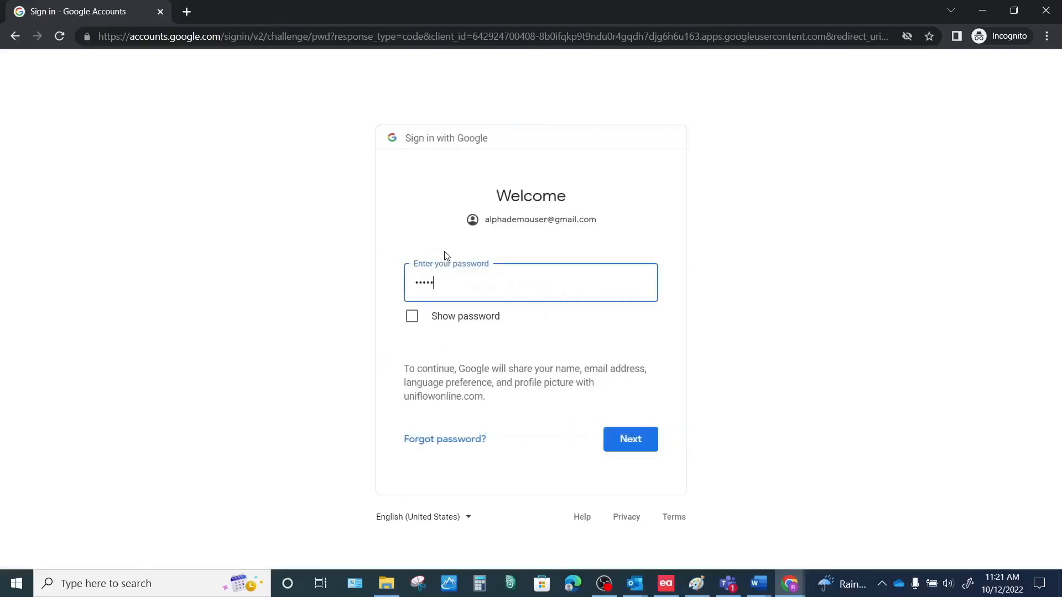
{"action": "key", "text": "Return"}
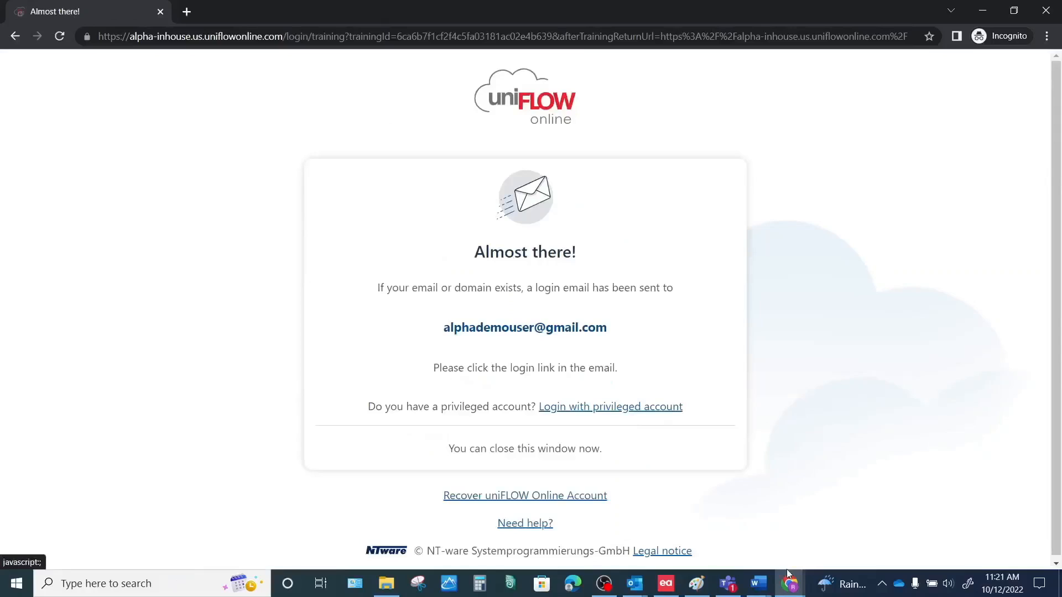
Step: Open the 'uniFLOW Online: Login Link' email in Gmail and follow its access link
{"action": "mouse_move", "coordinate": [787, 575]}
{"action": "left_click", "coordinate": [711, 520]}
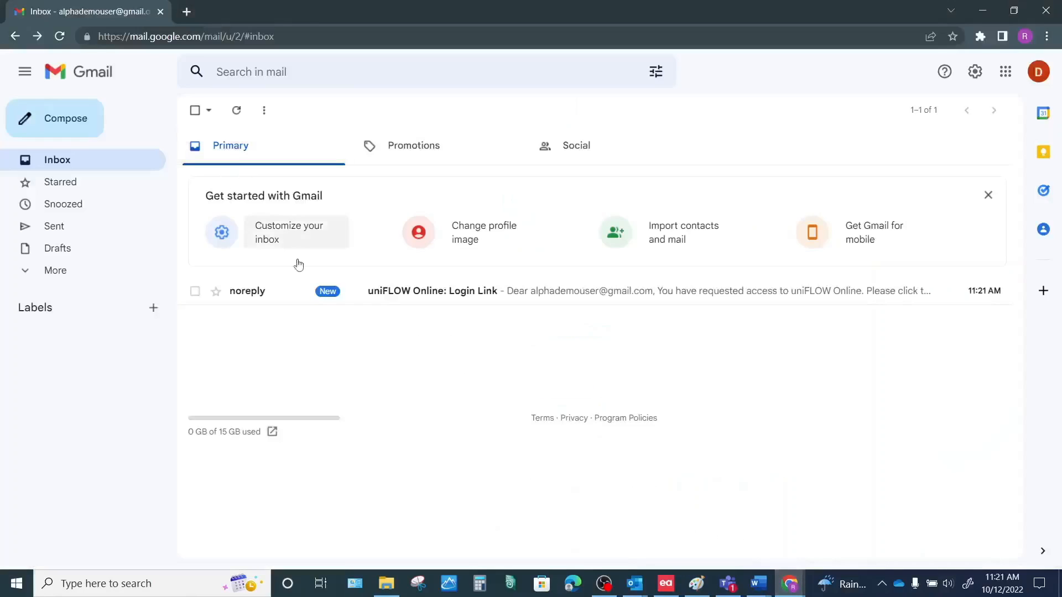
{"action": "left_click", "coordinate": [475, 295]}
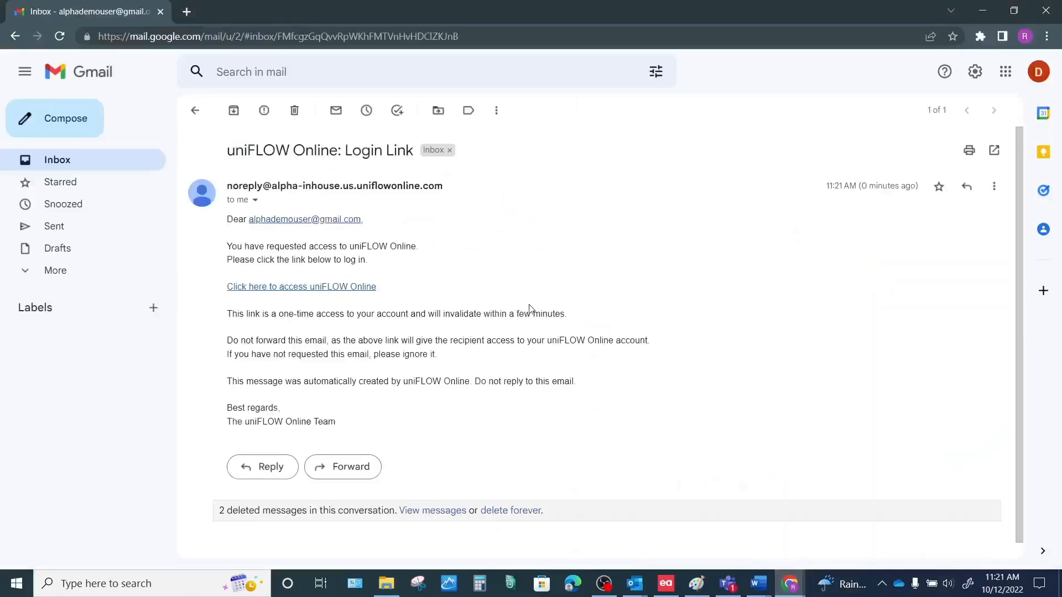
{"action": "left_click_drag", "start_coordinate": [231, 247], "coordinate": [379, 267]}
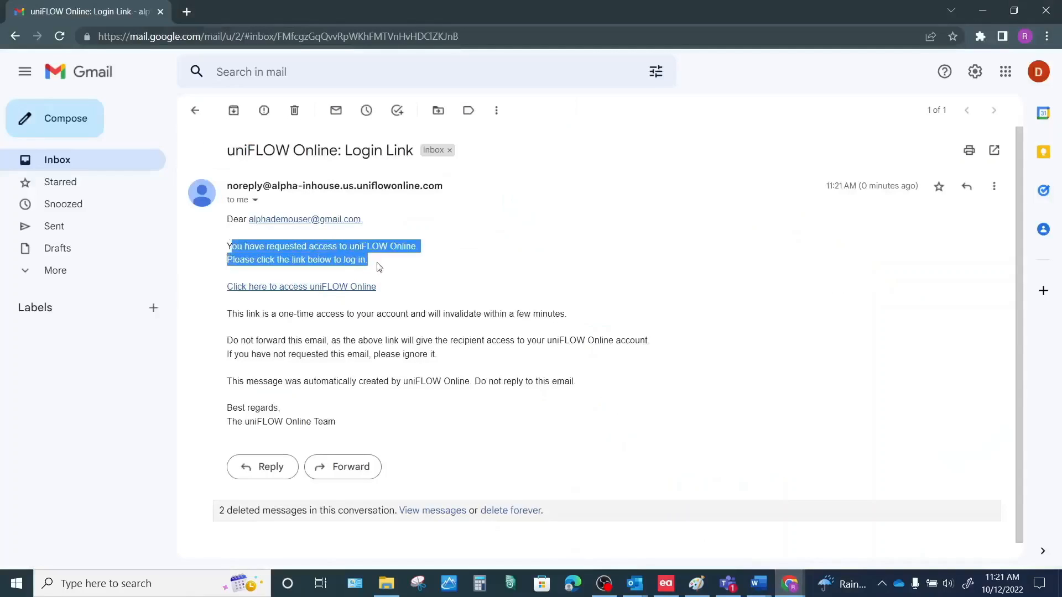
{"action": "left_click", "coordinate": [341, 289]}
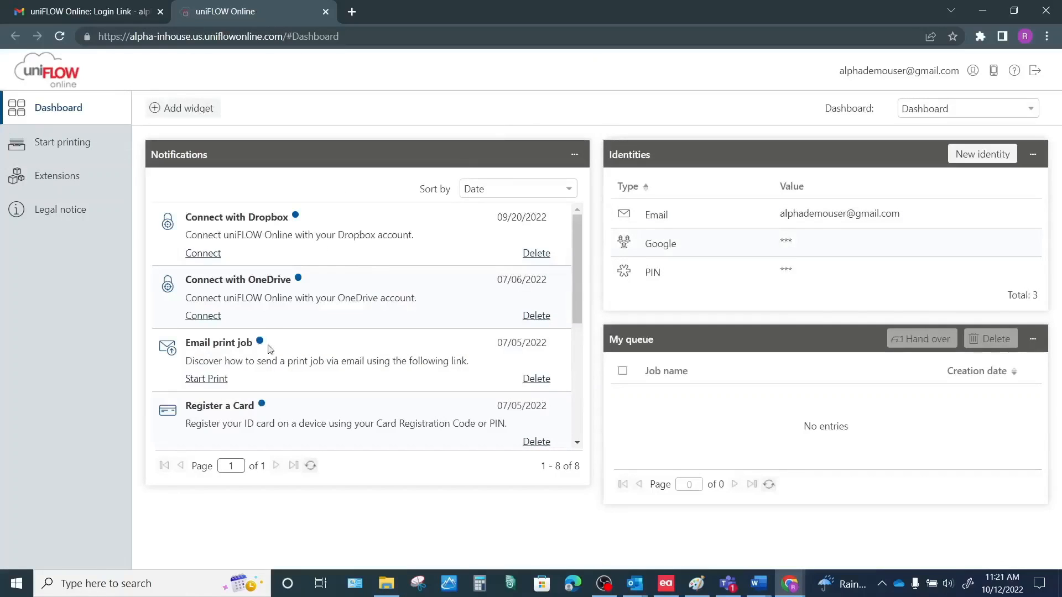
Step: Bookmark the uniFLOW Online dashboard as 'Alpha Print' in Other bookmarks
{"action": "left_click", "coordinate": [952, 38]}
{"action": "left_click", "coordinate": [847, 126]}
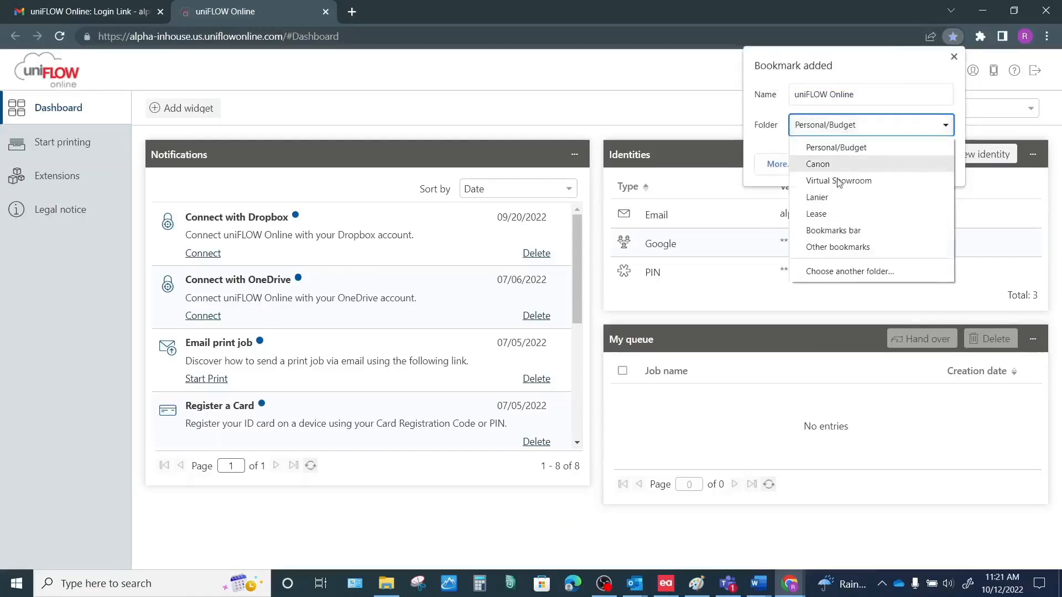
{"action": "left_click", "coordinate": [841, 250]}
{"action": "left_click", "coordinate": [861, 96]}
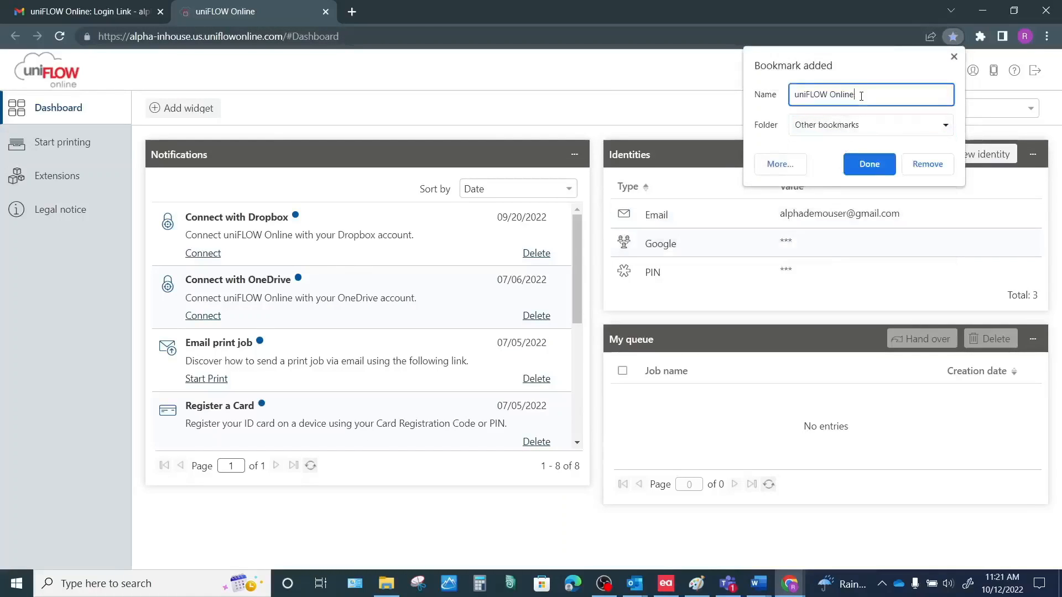
{"action": "key", "text": "ctrl+a"}
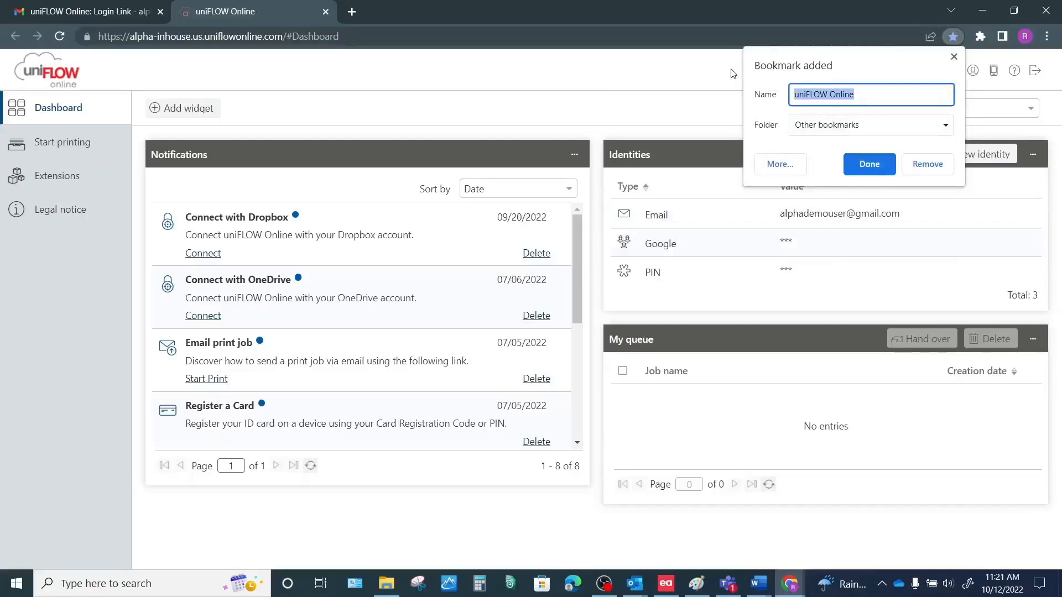
{"action": "type", "text": "Alpha Print"}
{"action": "key", "text": "Return"}
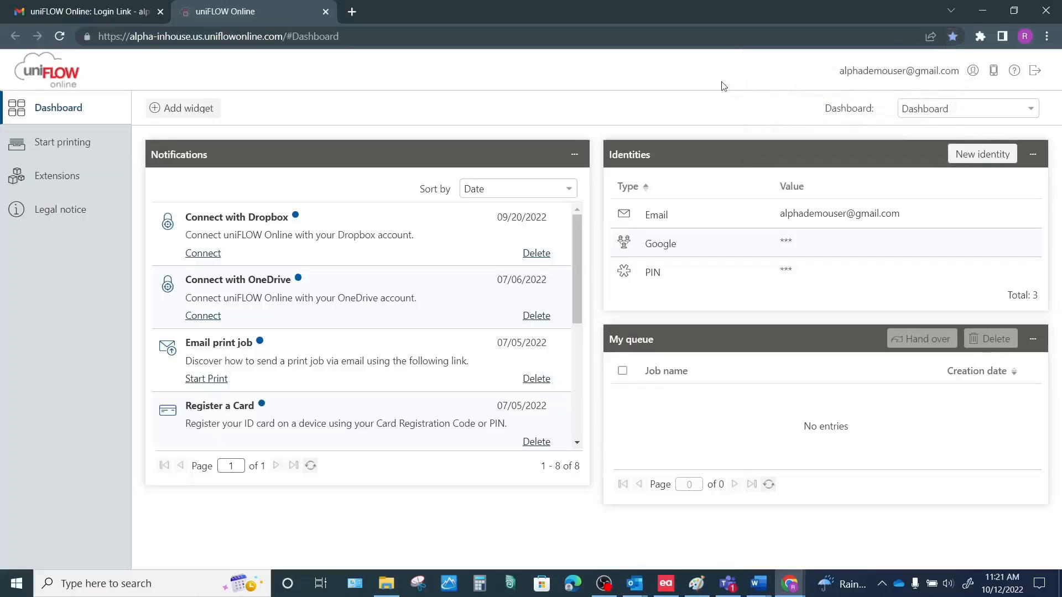
Step: Show the PIN identity's code in plain digits in the Identities list
{"action": "mouse_move", "coordinate": [763, 260]}
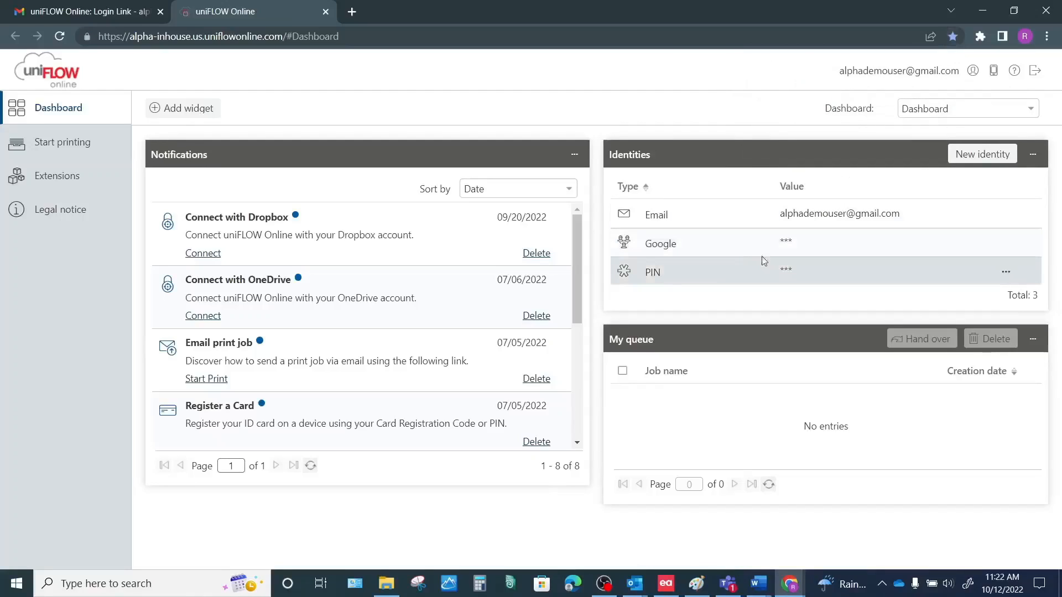
{"action": "left_click", "coordinate": [1006, 273]}
{"action": "left_click", "coordinate": [980, 294]}
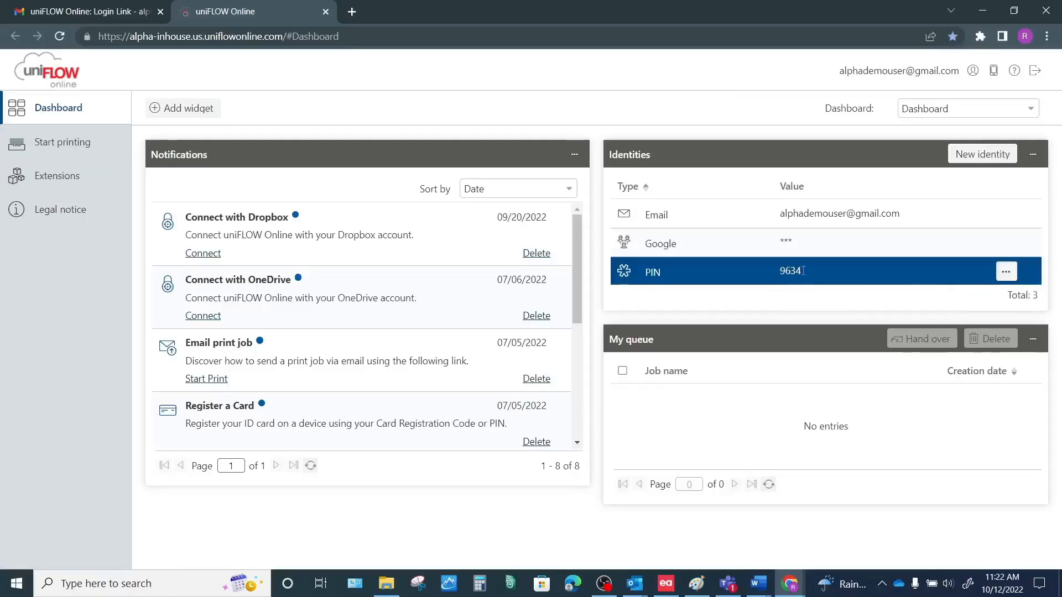
Step: Open the uniFLOW Online PIN email in Gmail and select its code to compare
{"action": "left_click", "coordinate": [99, 16]}
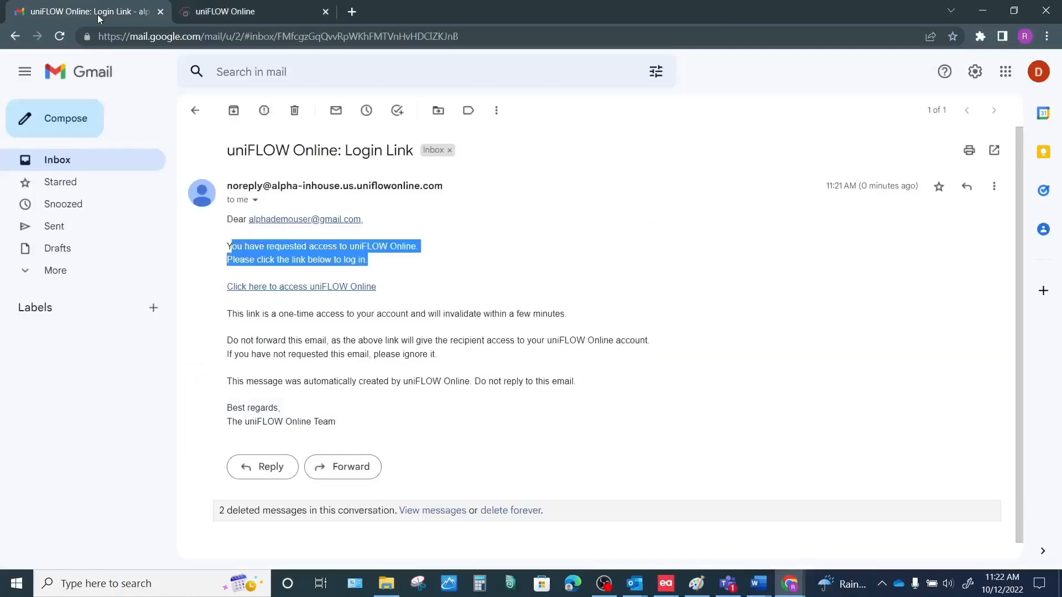
{"action": "left_click", "coordinate": [194, 117]}
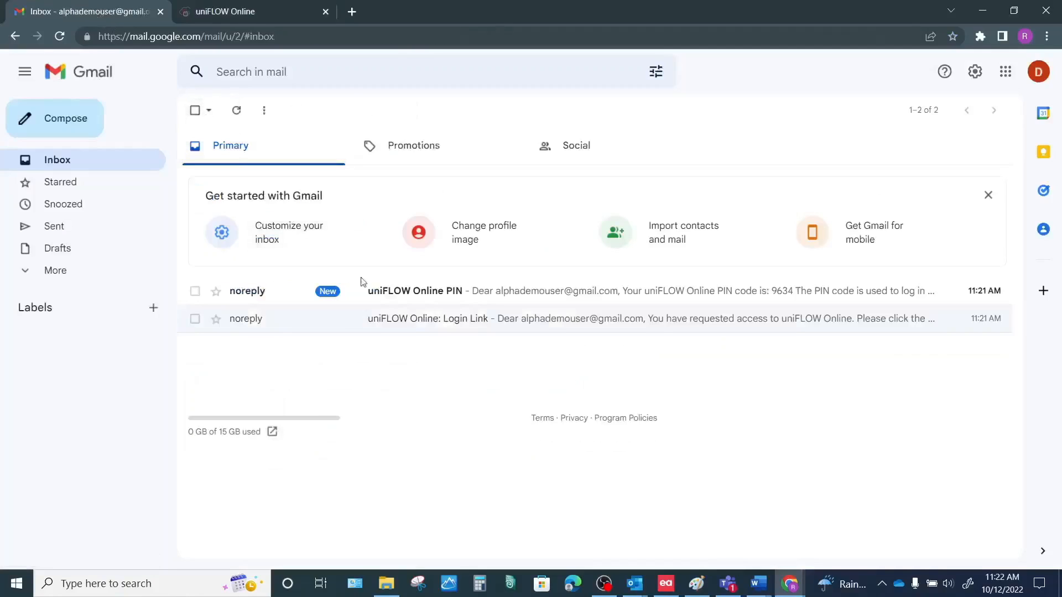
{"action": "left_click", "coordinate": [460, 286]}
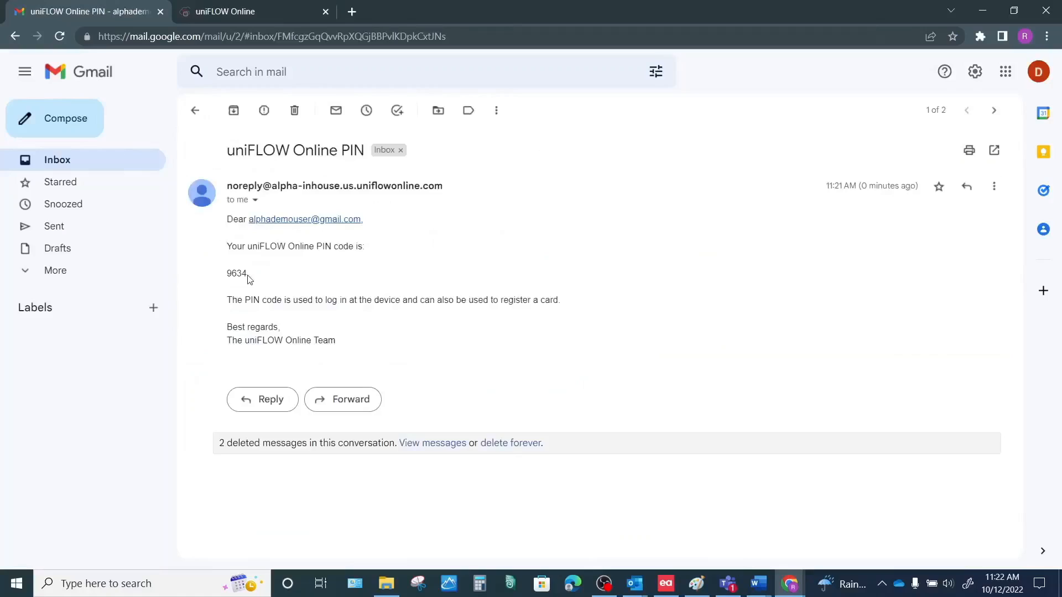
{"action": "left_click_drag", "start_coordinate": [249, 279], "coordinate": [221, 278]}
{"action": "left_click", "coordinate": [268, 11]}
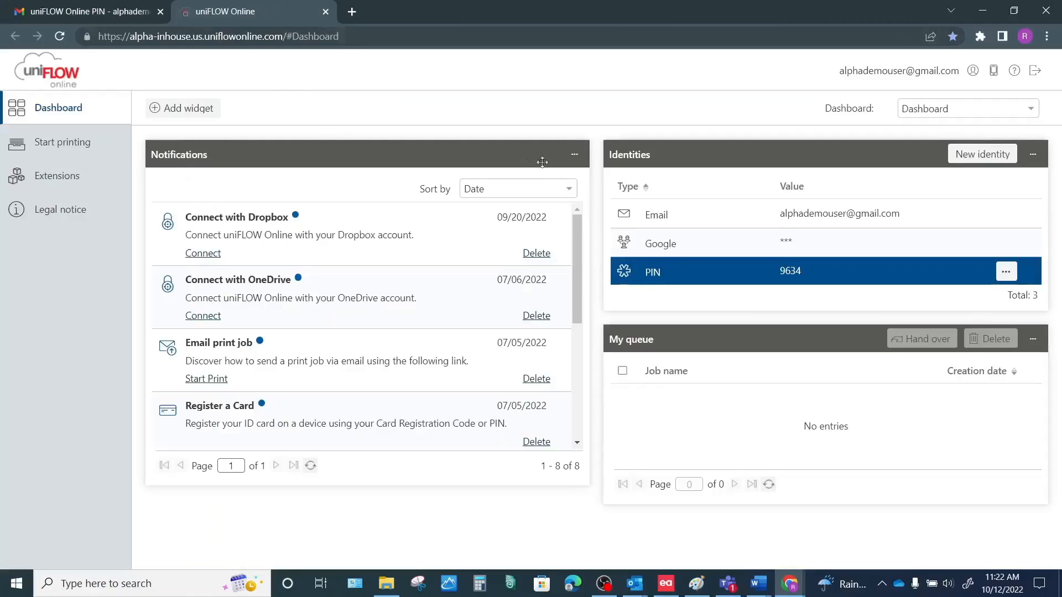
Step: Download the Windows 64-bit SmartClient printer driver from the Start printing page
{"action": "left_click", "coordinate": [89, 155]}
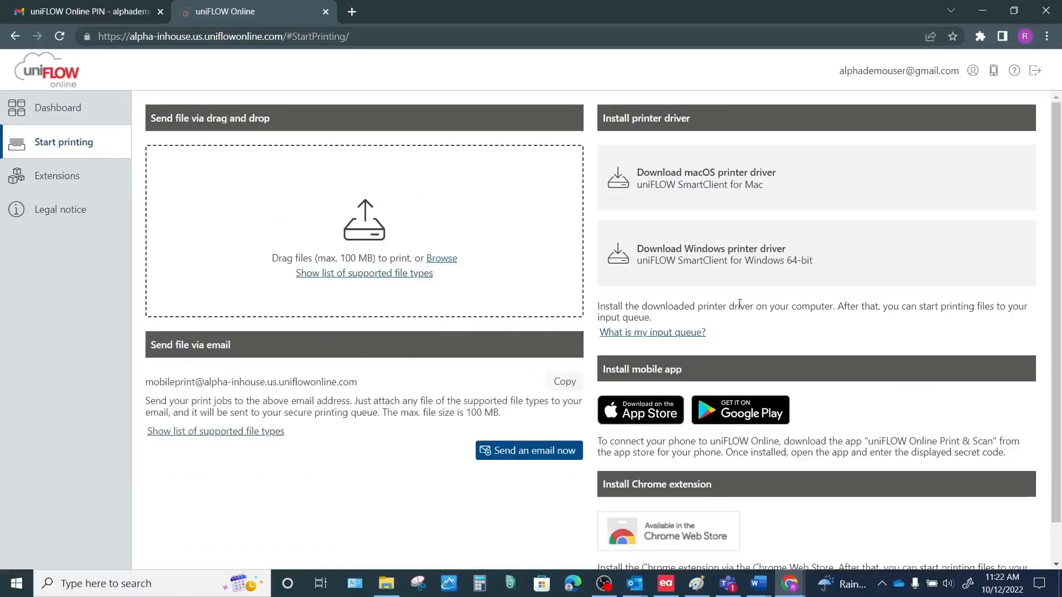
{"action": "left_click", "coordinate": [761, 253]}
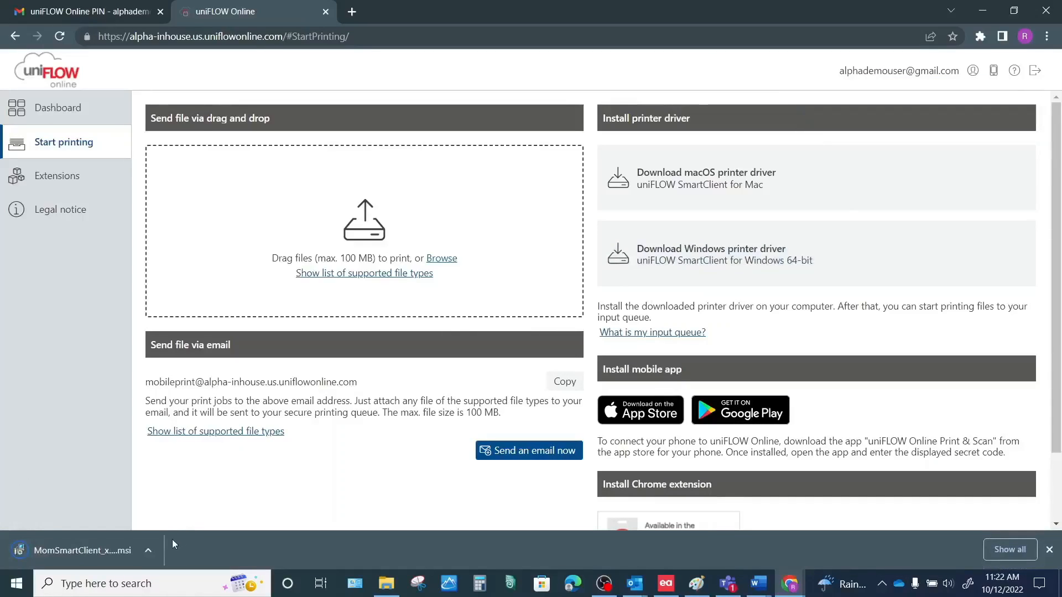
Step: Launch the downloaded SmartClient .msi and allow it past Windows SmartScreen with Run anyway
{"action": "left_click", "coordinate": [71, 553]}
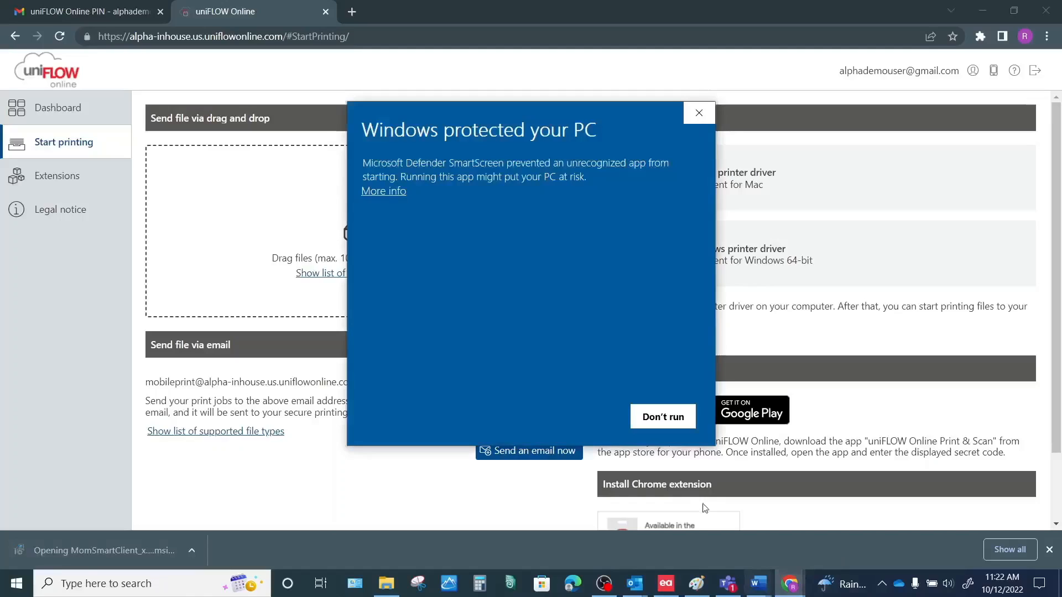
{"action": "left_click", "coordinate": [393, 192]}
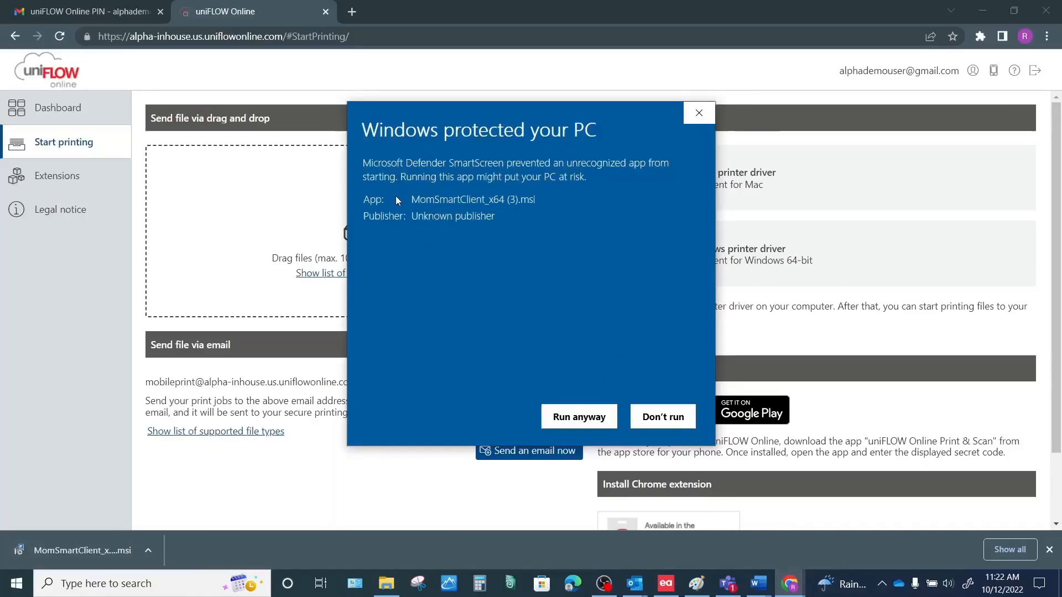
{"action": "left_click", "coordinate": [579, 417]}
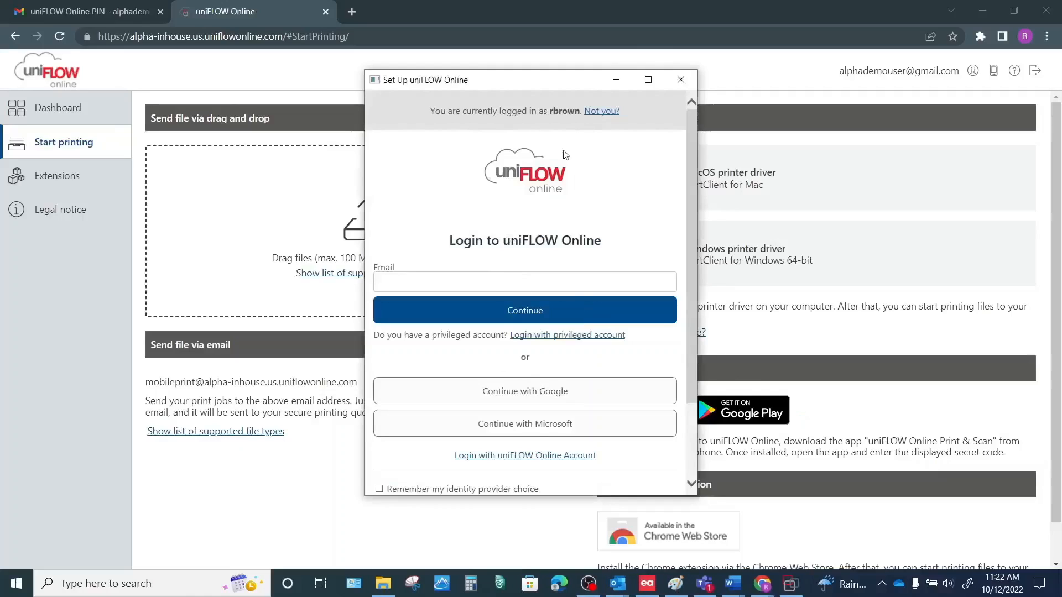
Step: Log in to SmartClient with Google, close the 'All done!' tab, and finish setup
{"action": "left_click", "coordinate": [520, 394]}
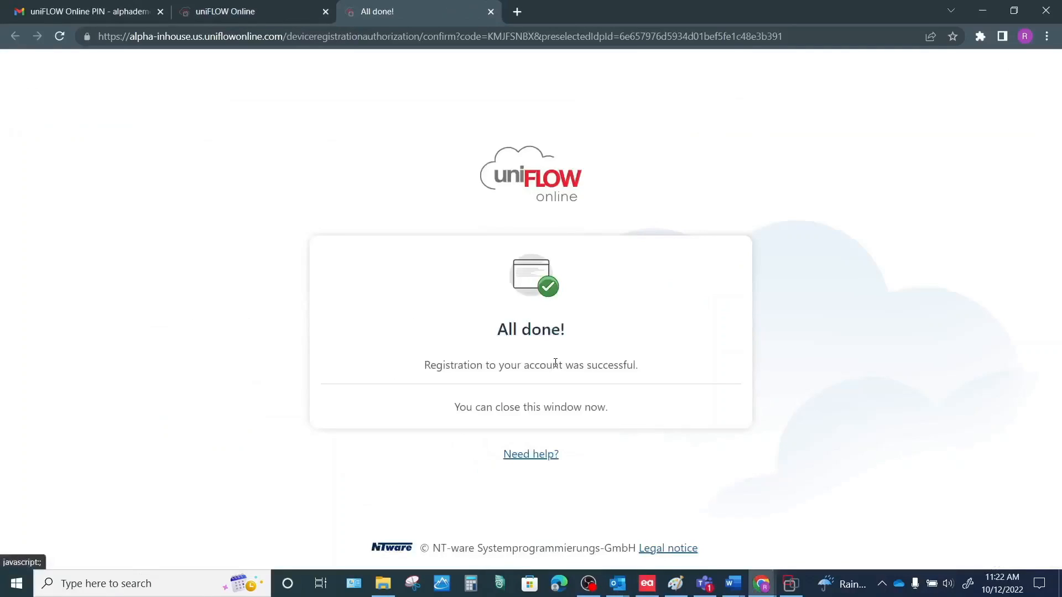
{"action": "left_click_drag", "start_coordinate": [452, 408], "coordinate": [687, 422]}
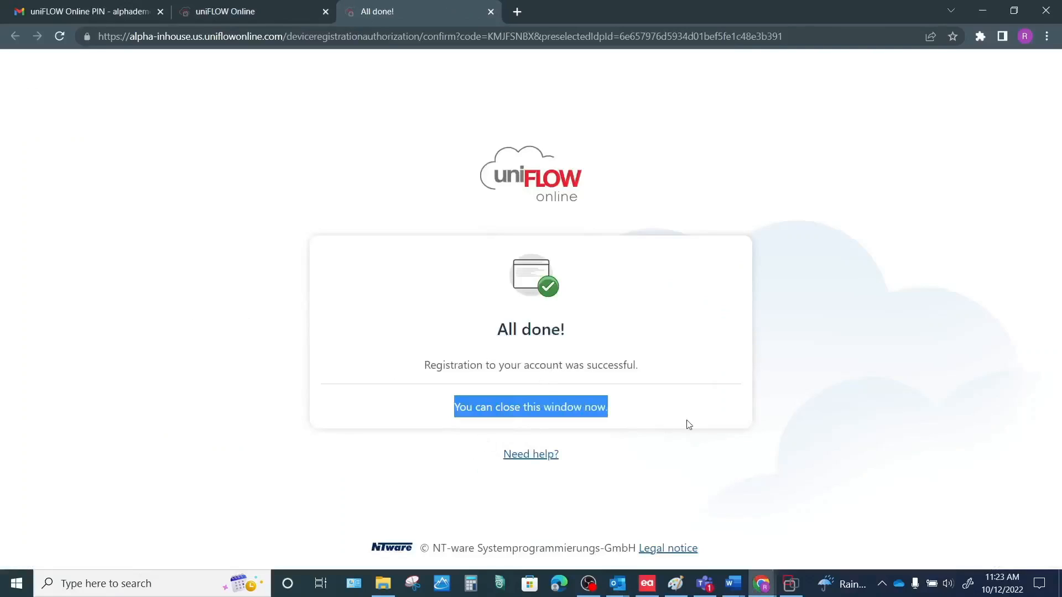
{"action": "left_click", "coordinate": [491, 12]}
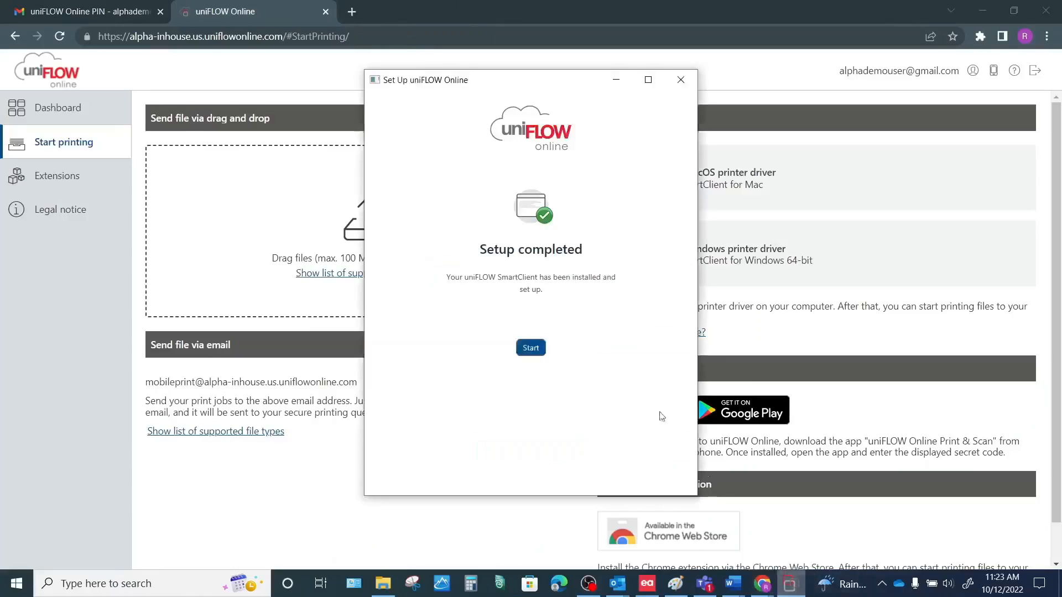
{"action": "left_click", "coordinate": [530, 348]}
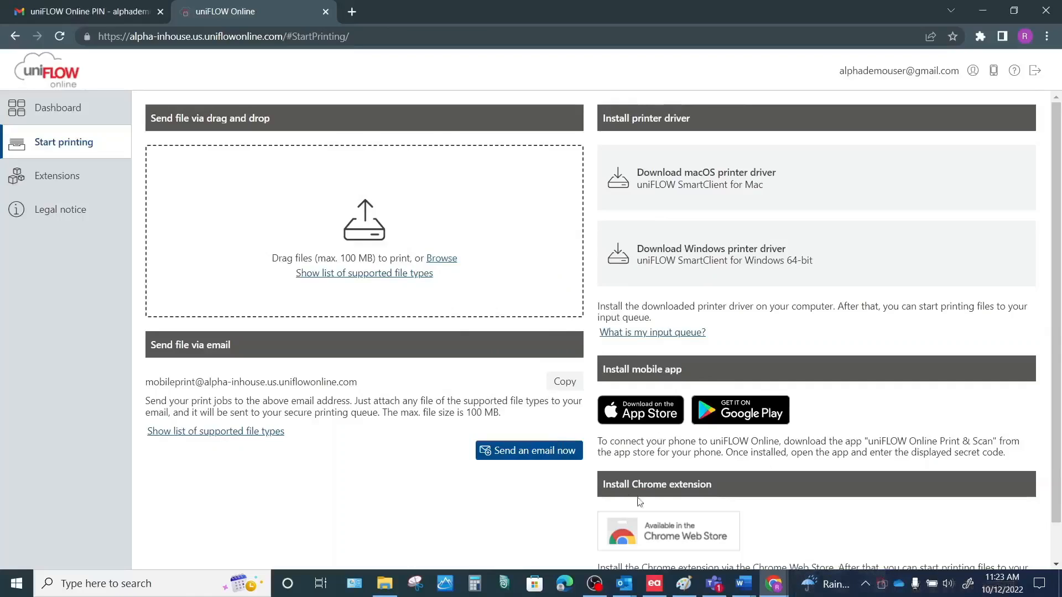
Step: Re-register uniFLOW SmartClient from the tray icon's About window and confirm it monitors Alpha Print
{"action": "right_click", "coordinate": [883, 587]}
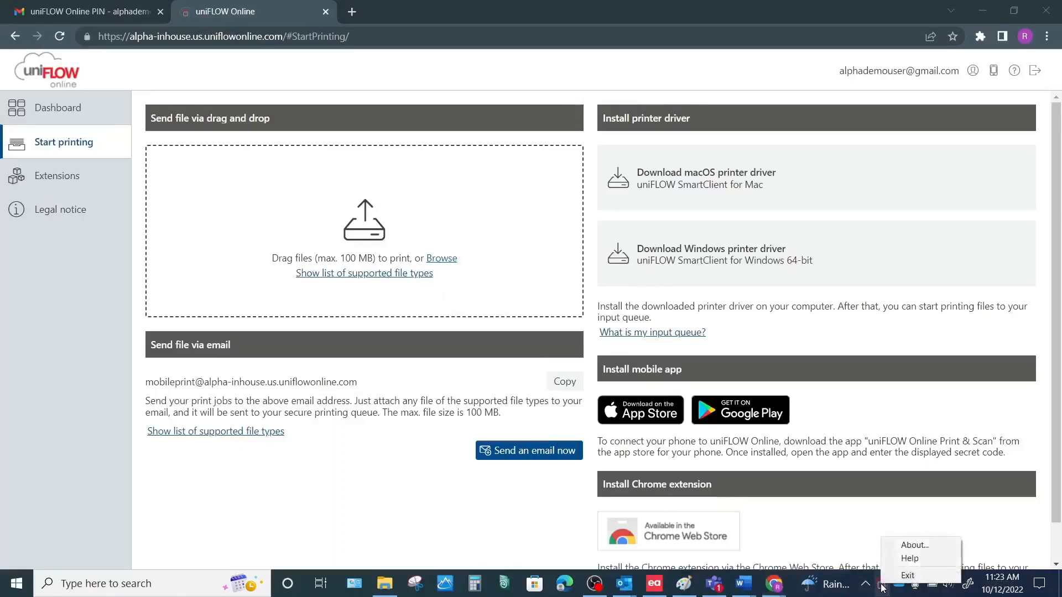
{"action": "left_click", "coordinate": [921, 559]}
{"action": "left_click", "coordinate": [584, 548]}
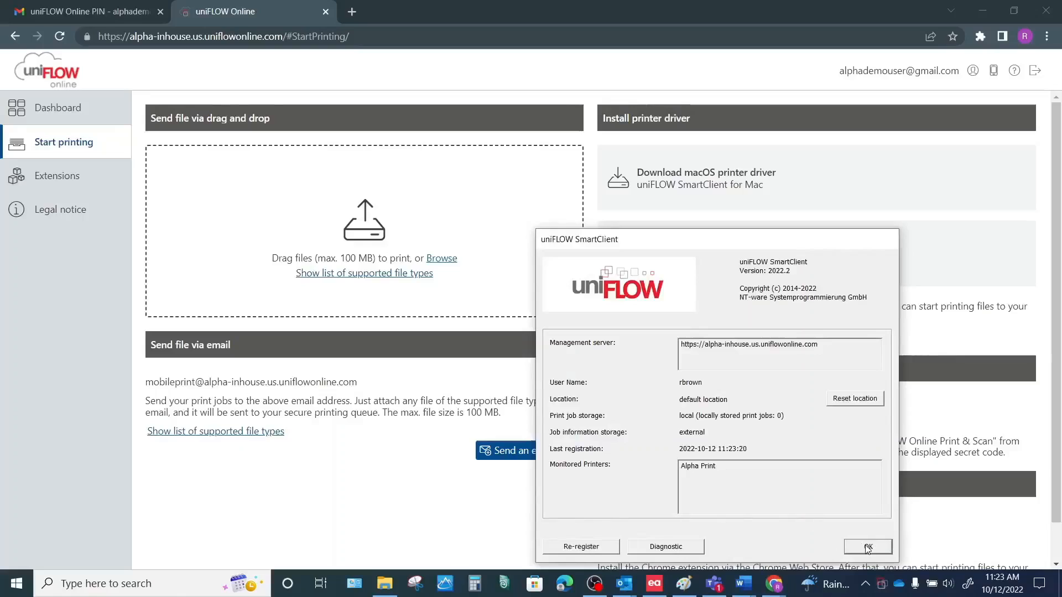
{"action": "left_click", "coordinate": [868, 547]}
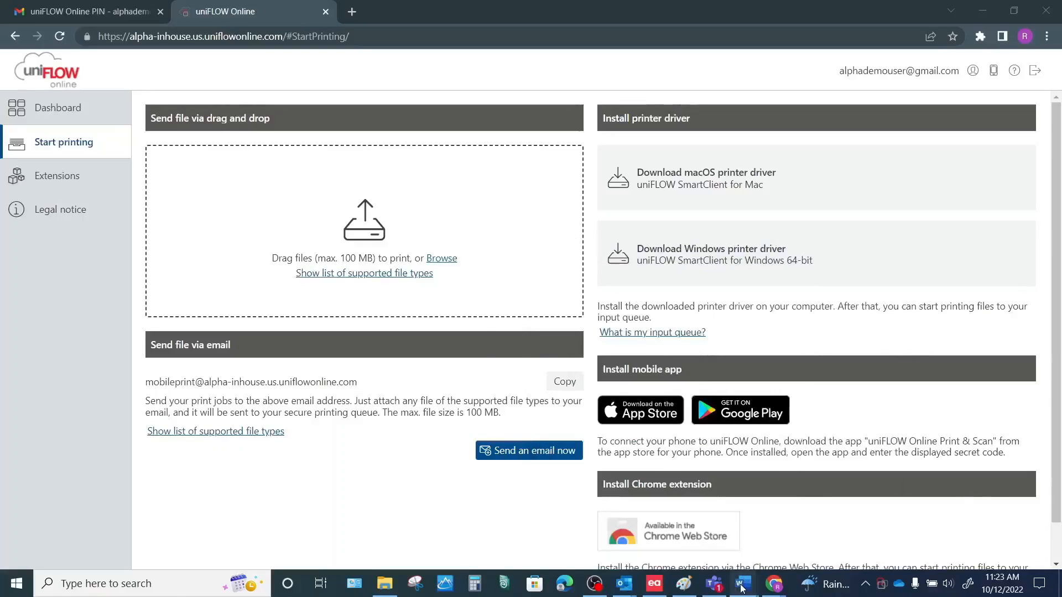
{"action": "mouse_move", "coordinate": [744, 584]}
{"action": "left_click", "coordinate": [555, 527]}
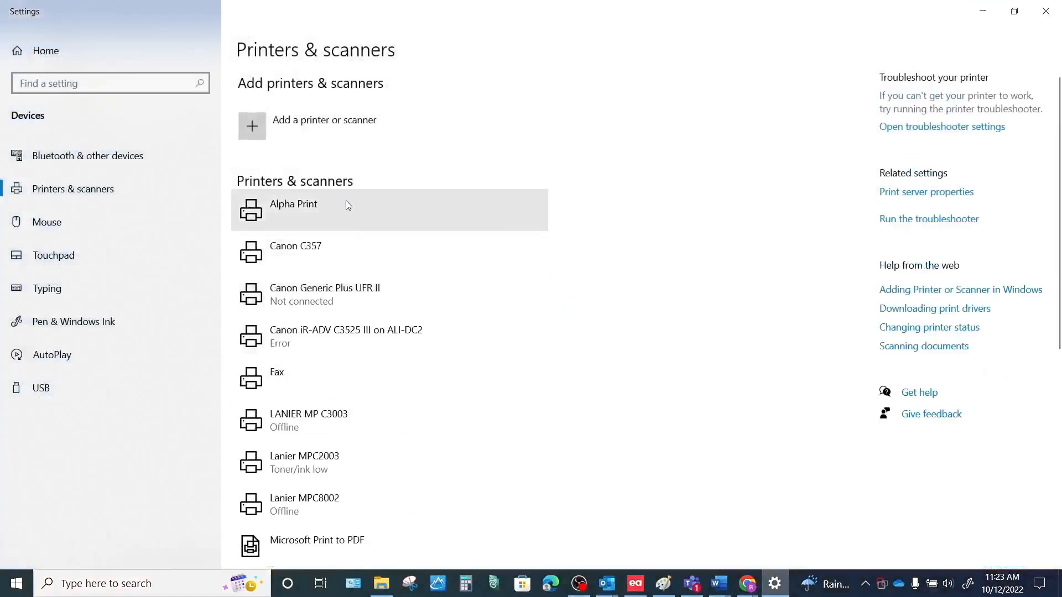
Step: Make Alpha Print the default printer in Printers & scanners and close Settings
{"action": "left_click", "coordinate": [347, 203]}
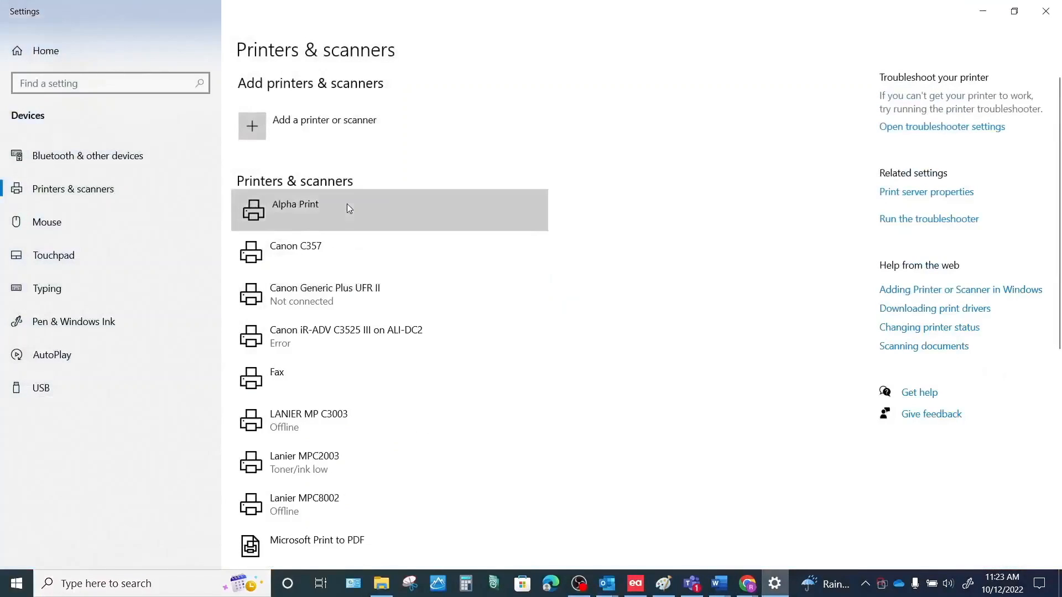
{"action": "left_click", "coordinate": [420, 258]}
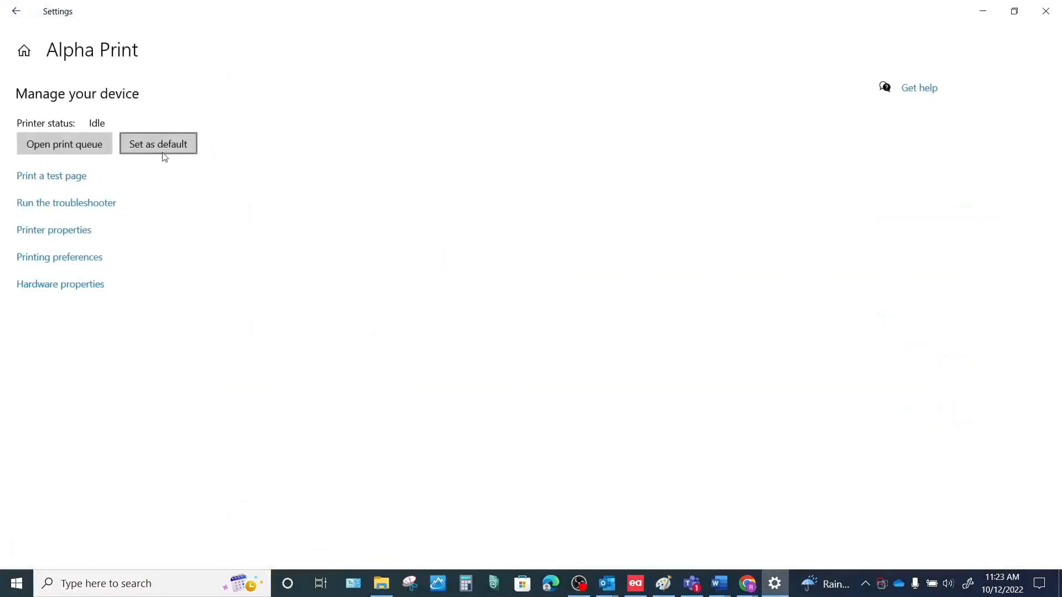
{"action": "left_click", "coordinate": [177, 148]}
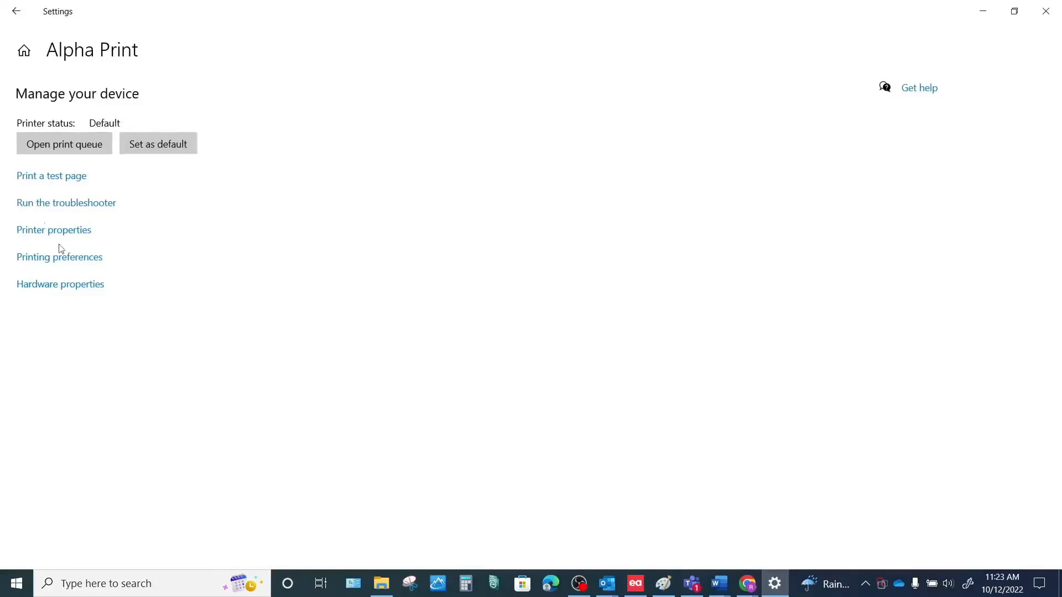
{"action": "left_click", "coordinate": [1040, 12]}
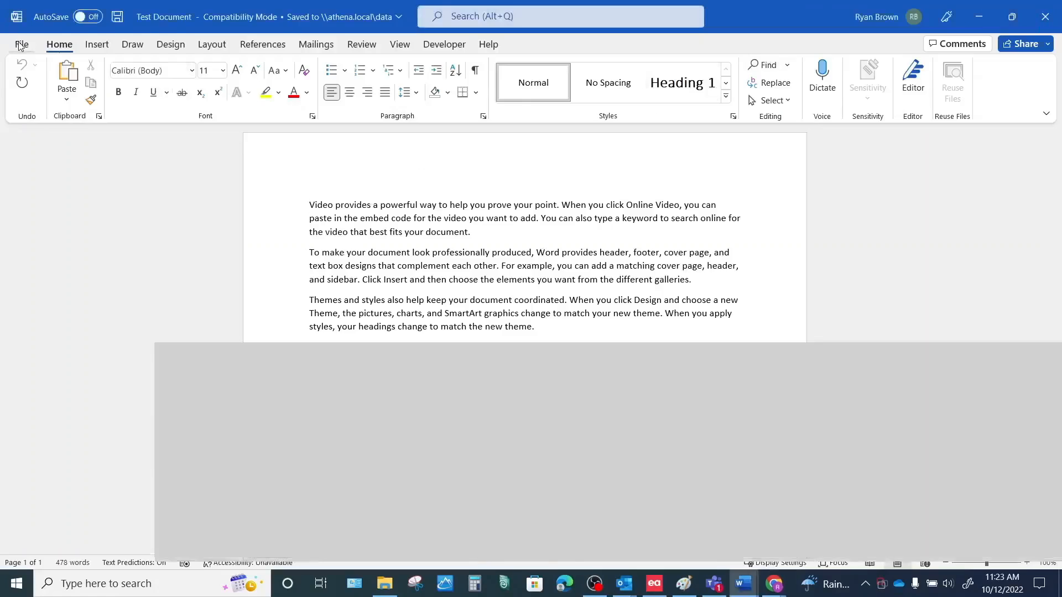
Step: Print the Word Test Document to the Alpha Print printer
{"action": "left_click", "coordinate": [20, 45]}
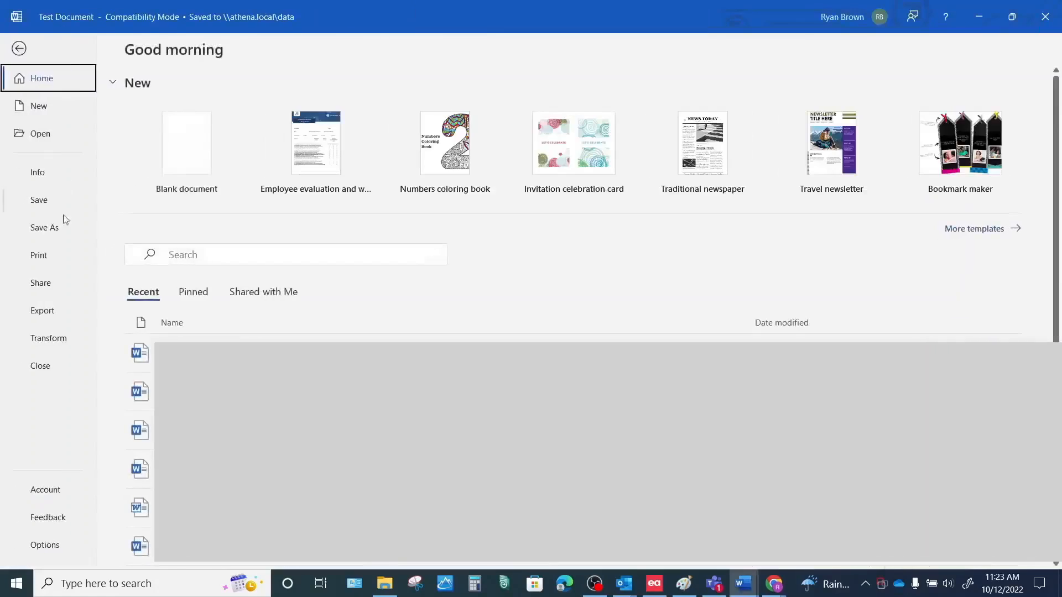
{"action": "left_click", "coordinate": [39, 258]}
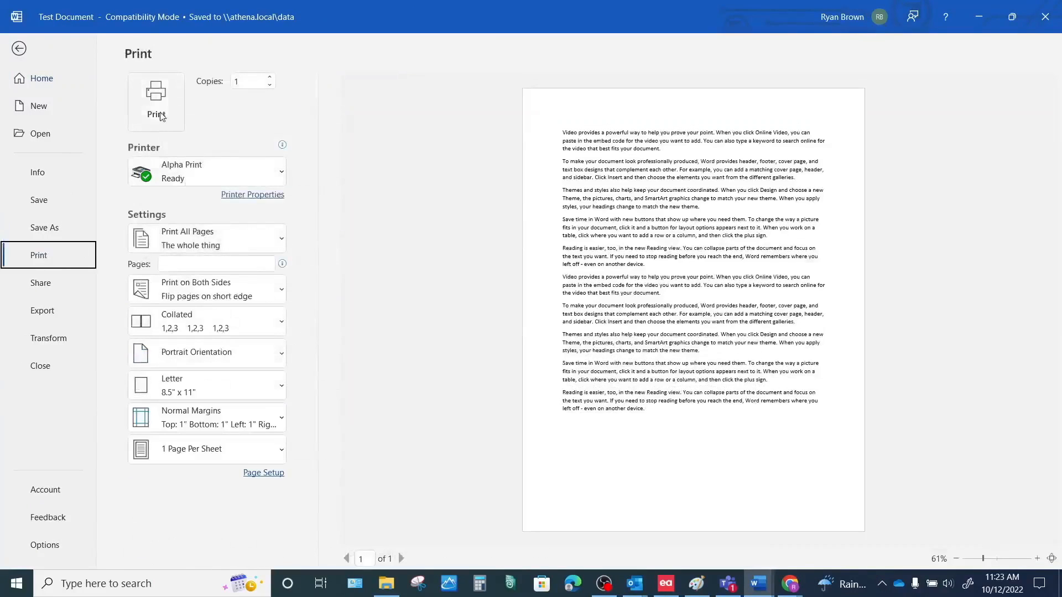
{"action": "left_click", "coordinate": [156, 102]}
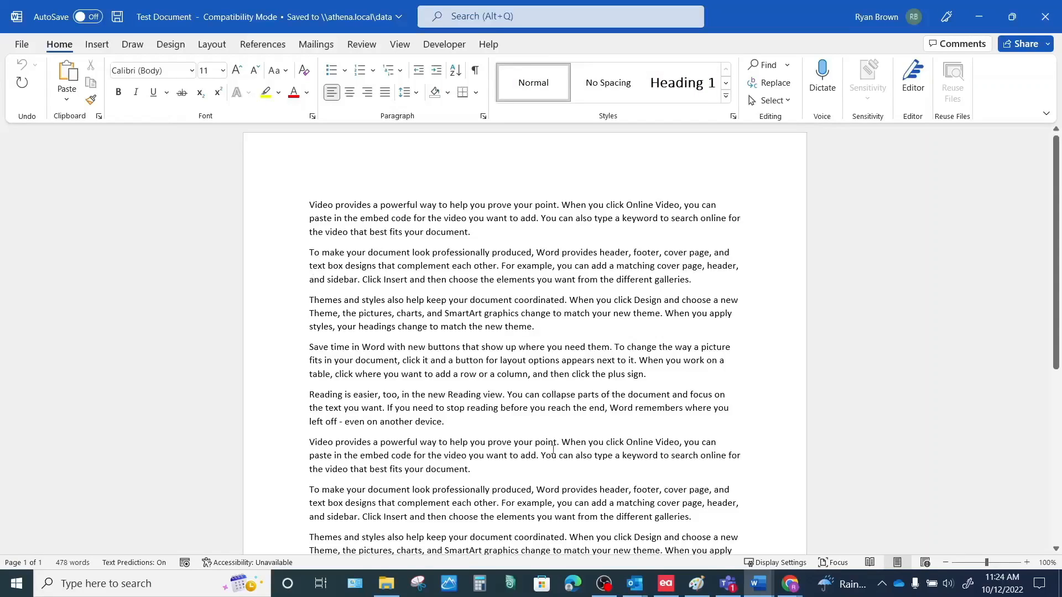
{"action": "left_click", "coordinate": [883, 587]}
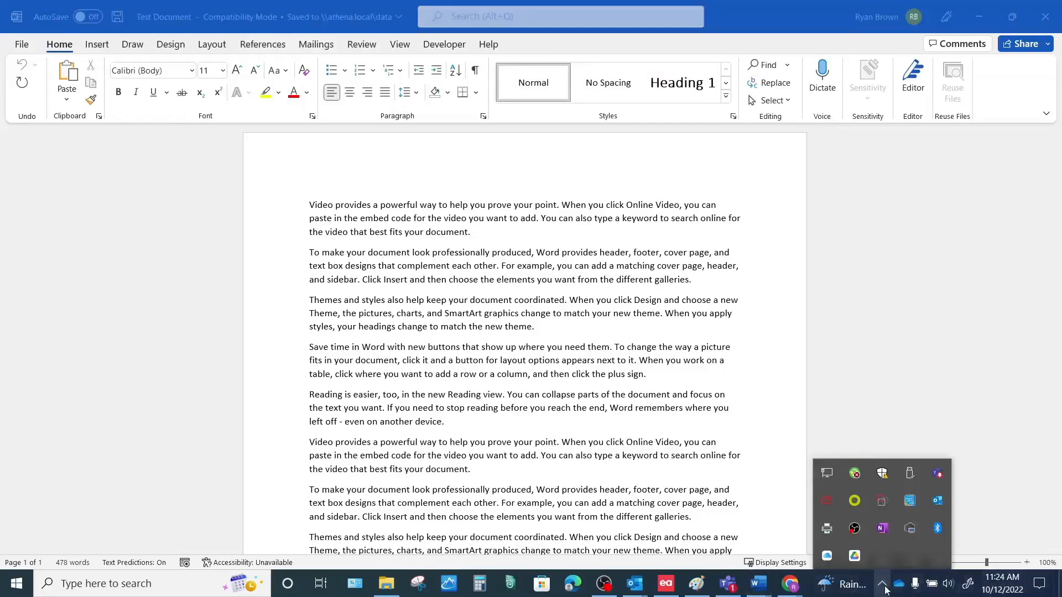
{"action": "left_click", "coordinate": [201, 349]}
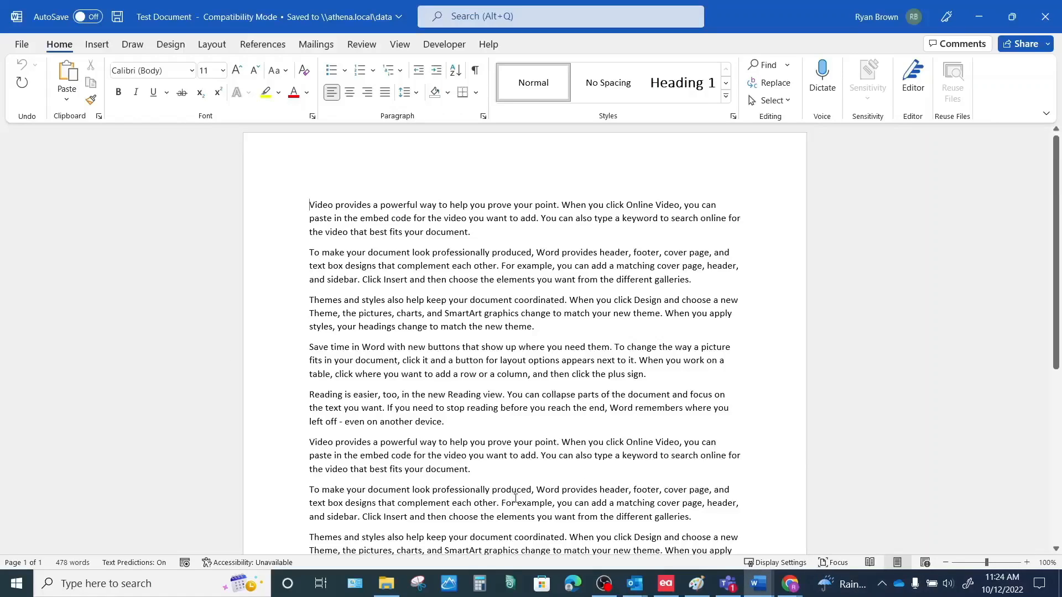
{"action": "scroll", "coordinate": [553, 303], "scroll_direction": "down", "scroll_amount": 1}
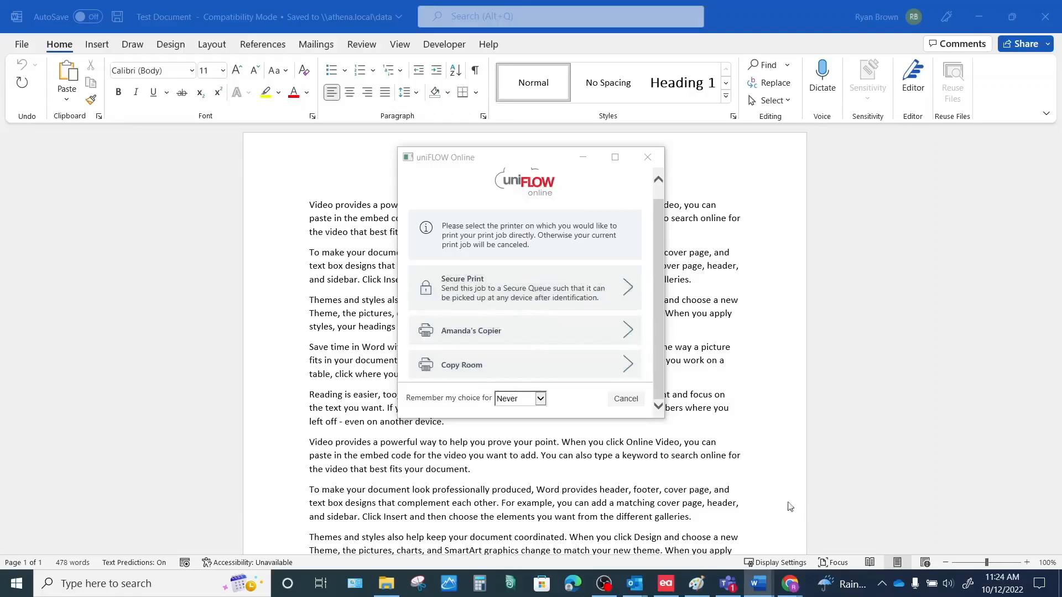
Step: Send the print job to Secure Print and return to uniFLOW Online's Start printing page in Chrome
{"action": "mouse_move", "coordinate": [790, 584]}
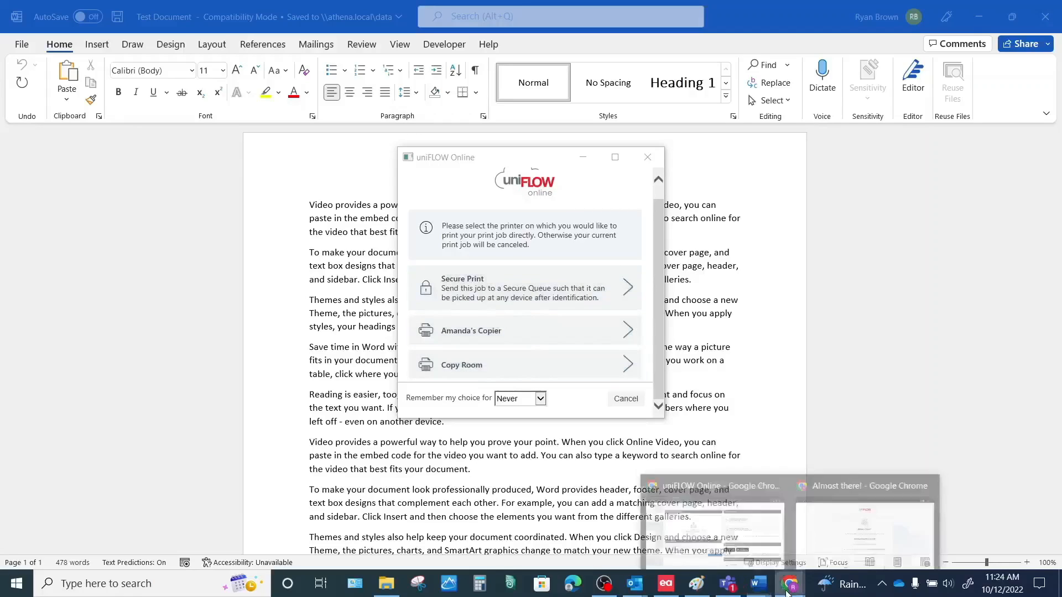
{"action": "left_click", "coordinate": [502, 297]}
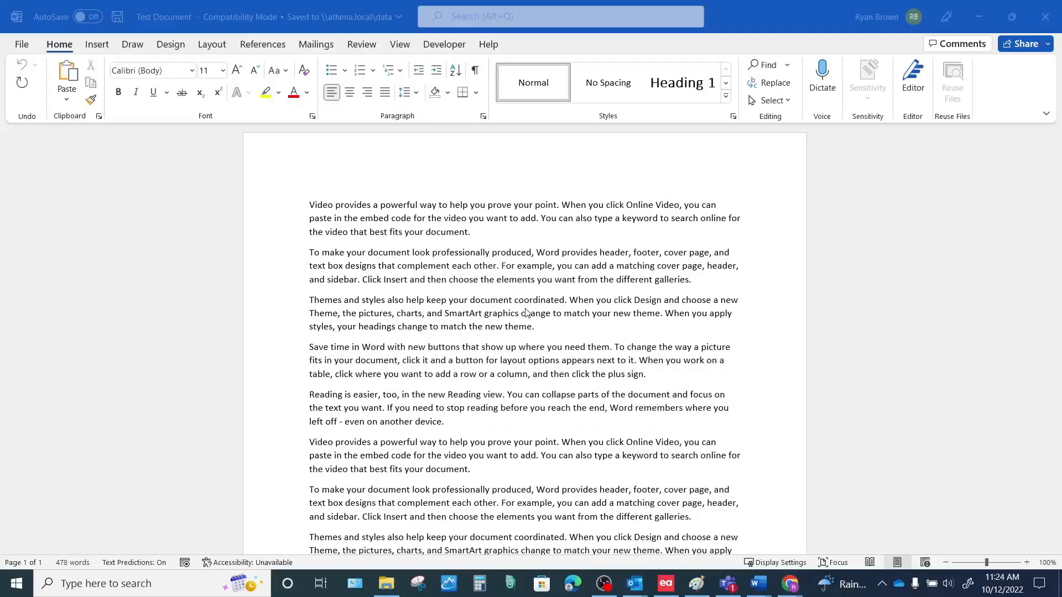
{"action": "mouse_move", "coordinate": [798, 579]}
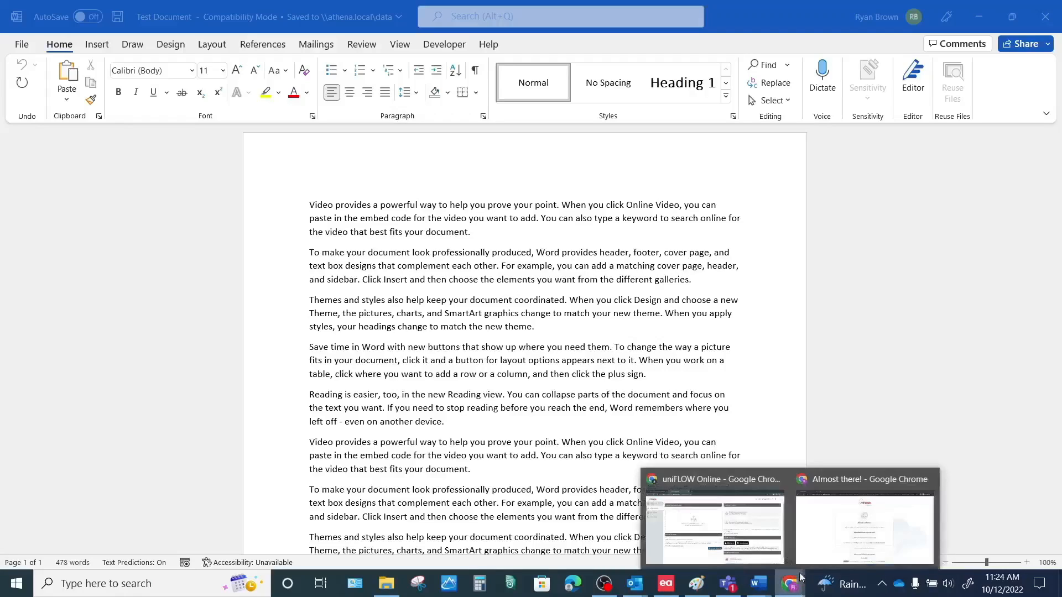
{"action": "left_click", "coordinate": [715, 523]}
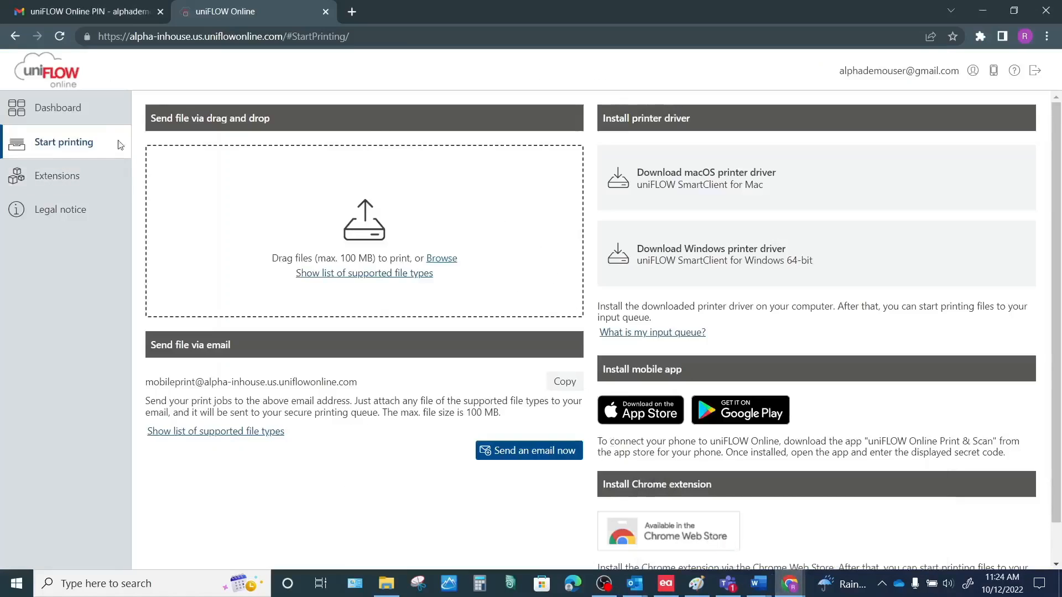
Step: From the Dashboard, reveal the PIN identity's code in the Identities list via Show PIN code
{"action": "left_click", "coordinate": [38, 107]}
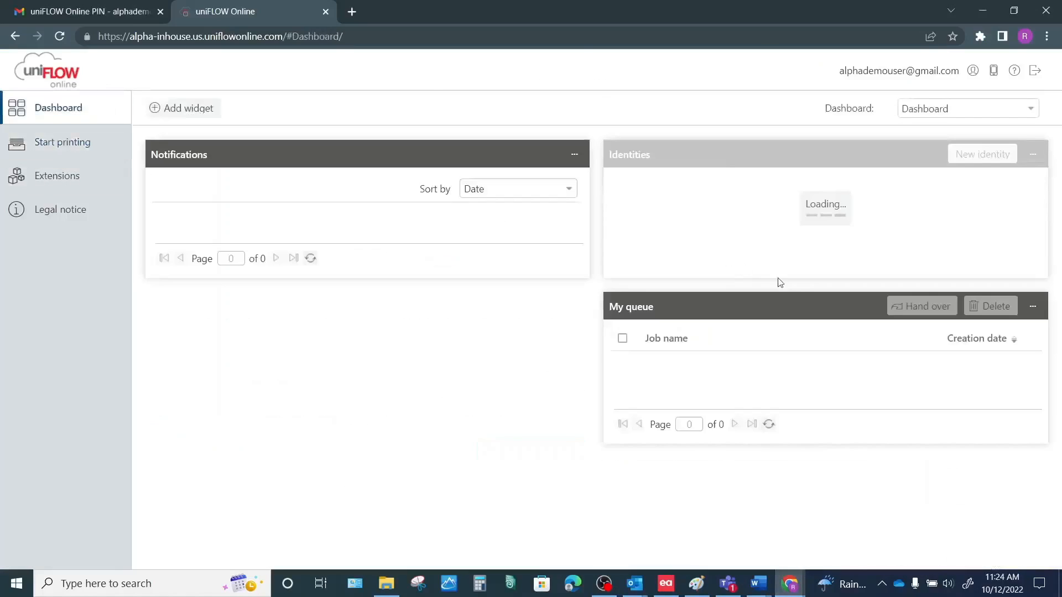
{"action": "left_click", "coordinate": [835, 282]}
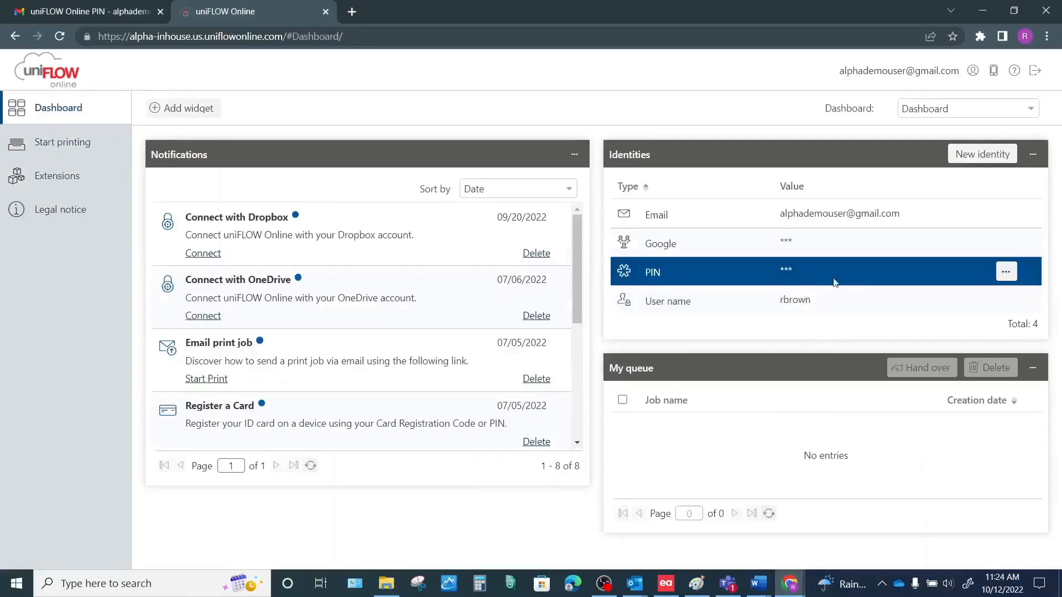
{"action": "left_click", "coordinate": [1003, 276]}
{"action": "left_click", "coordinate": [1004, 294]}
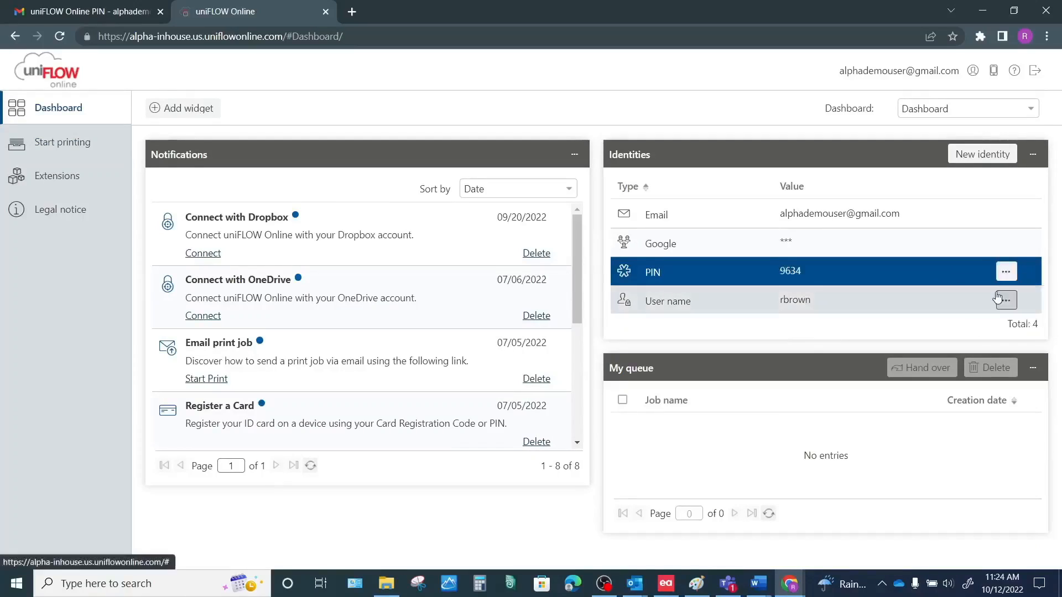